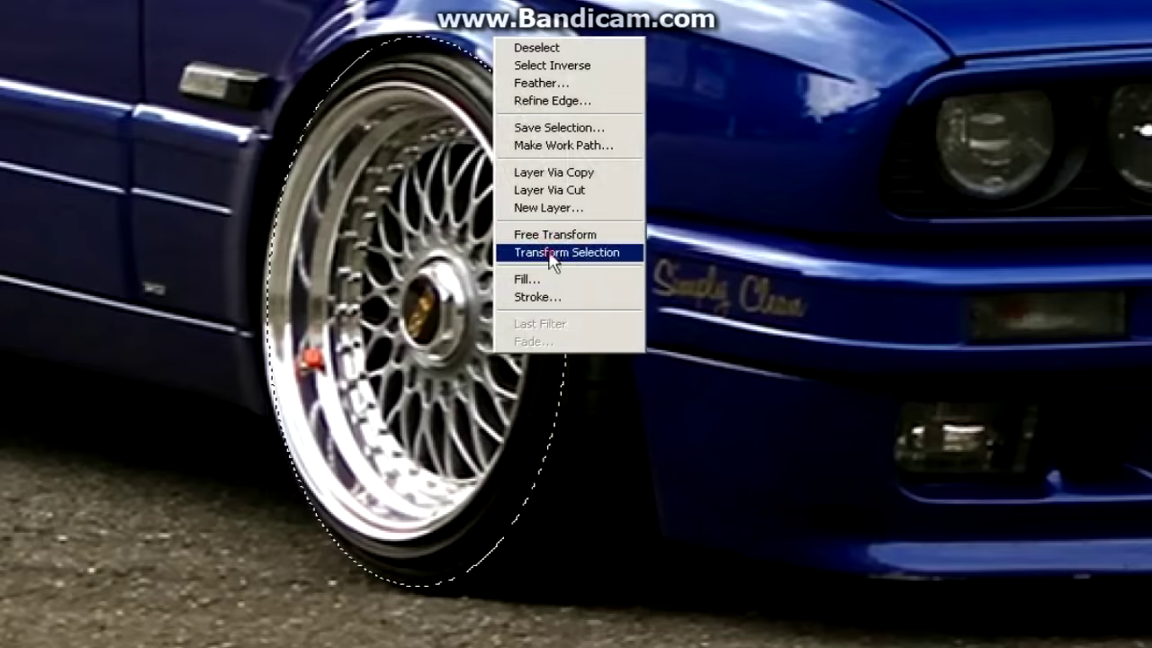
- Zoom in on the green BMW's original plain steel front wheel
left_click(553, 253)
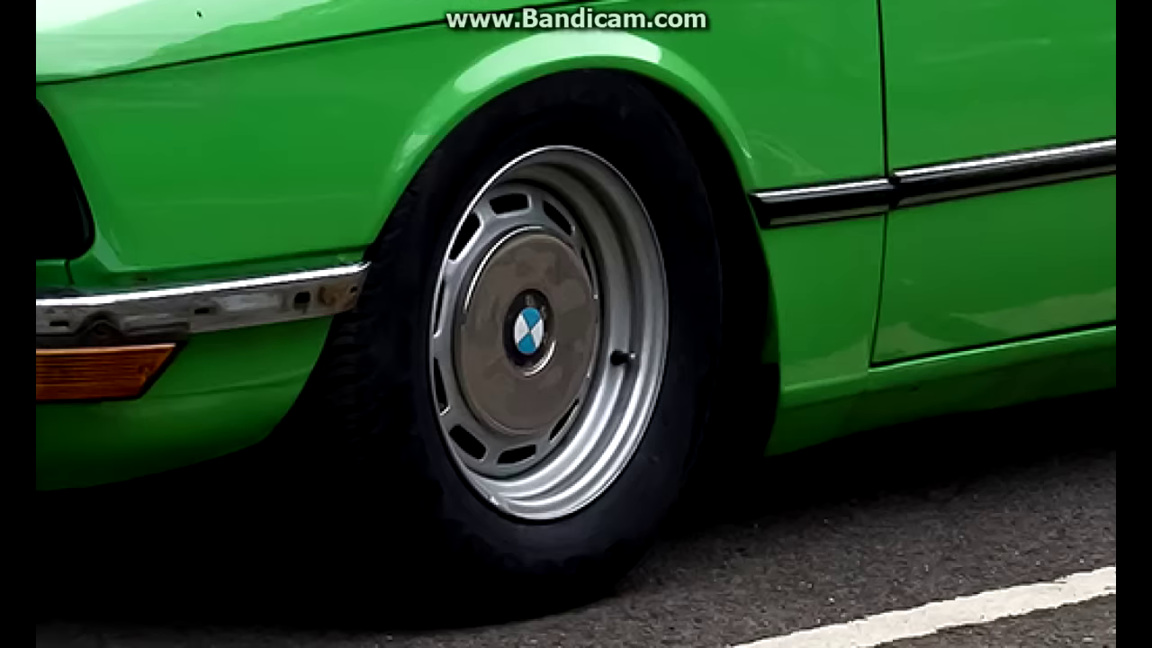
- Fit an elliptical selection to the front wheel, fill it black, and lasso the area beneath it
right_click(591, 326)
left_click(669, 542)
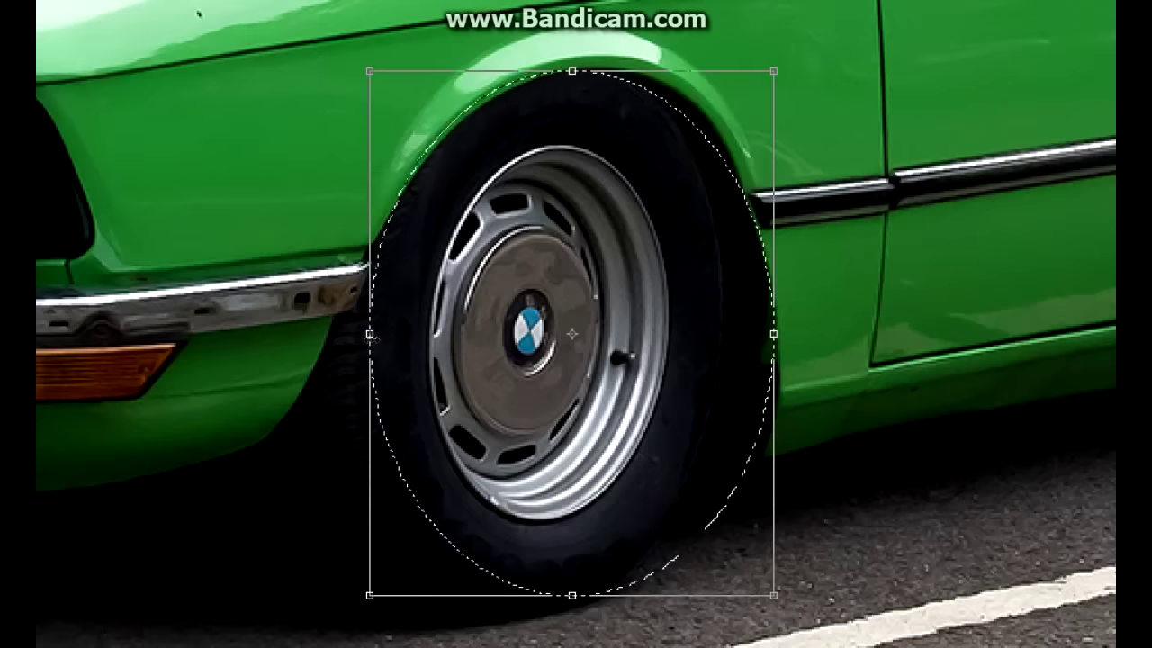
left_click_drag(367, 334, 380, 334)
key("Return")
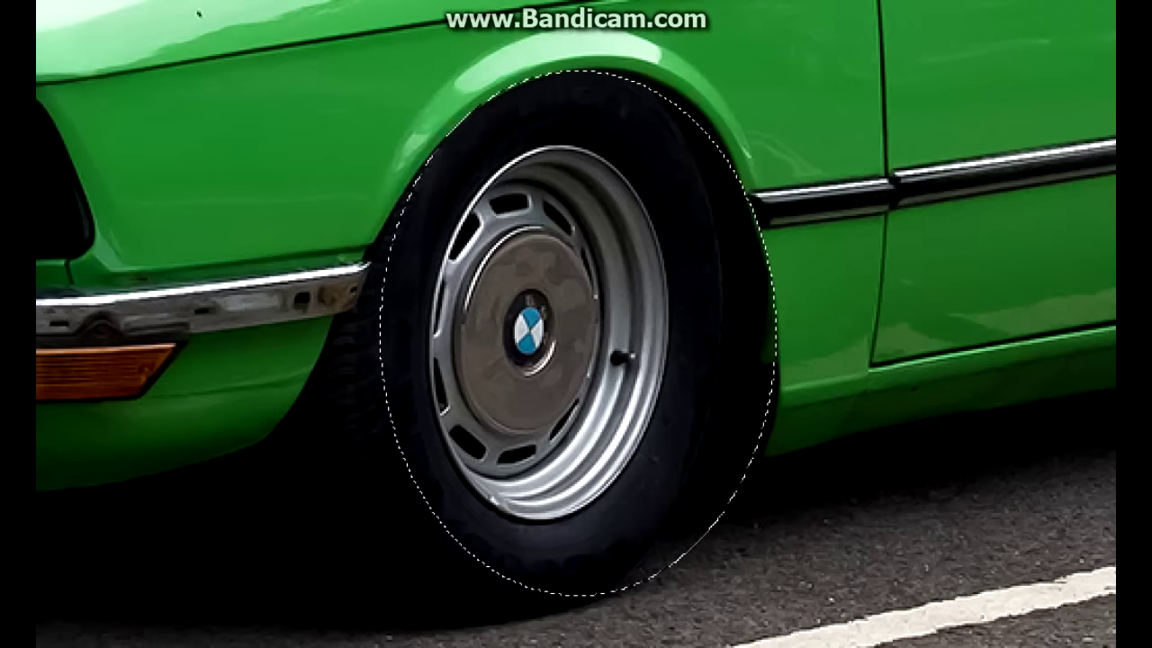
key("alt+BackSpace")
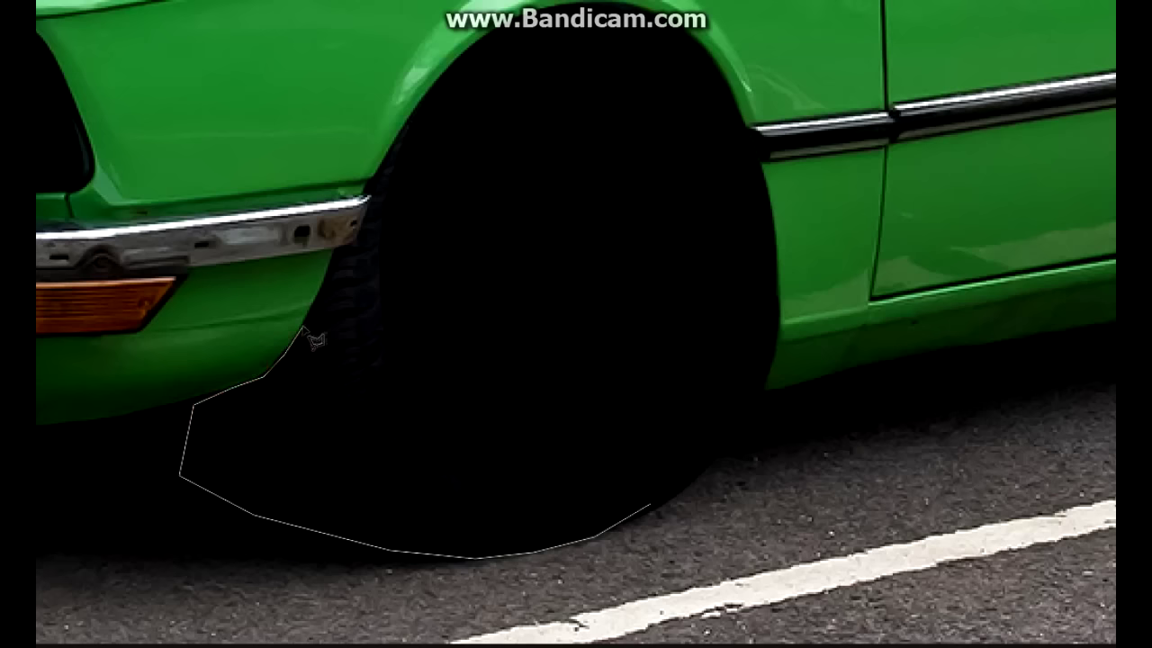
left_click(437, 90)
- Black out the area under the front wheel, deselect, and stretch the rear mesh wheel taller
key("Return")
key("alt+BackSpace")
key("ctrl+d")
key("ctrl+0")
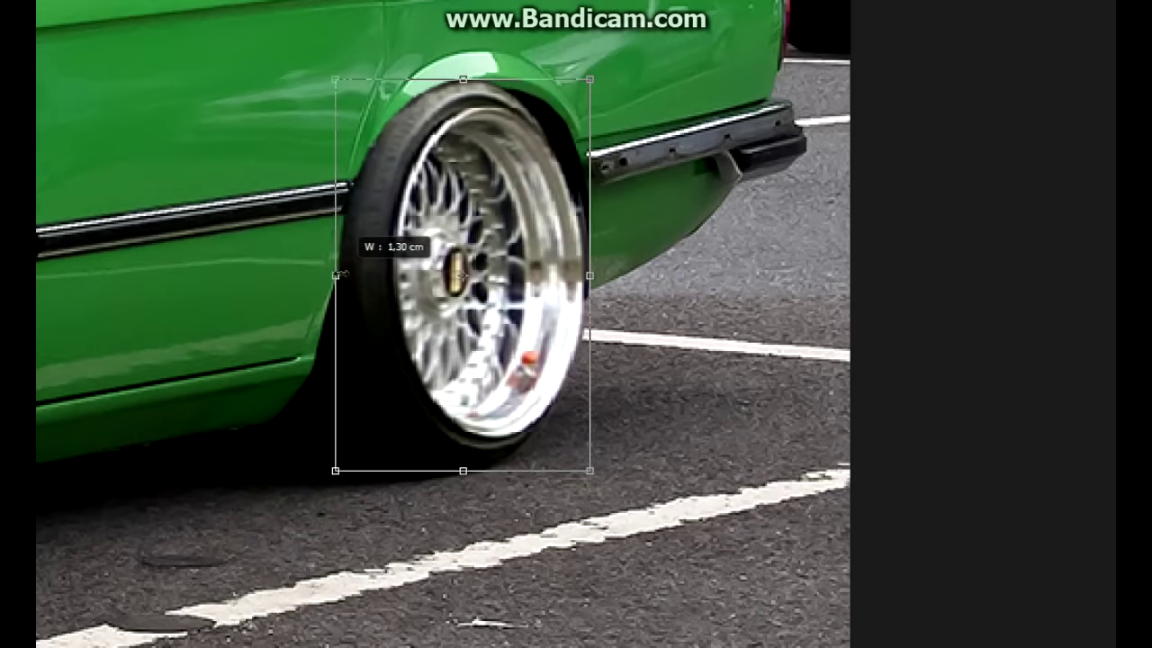
left_click_drag(462, 80, 462, 64)
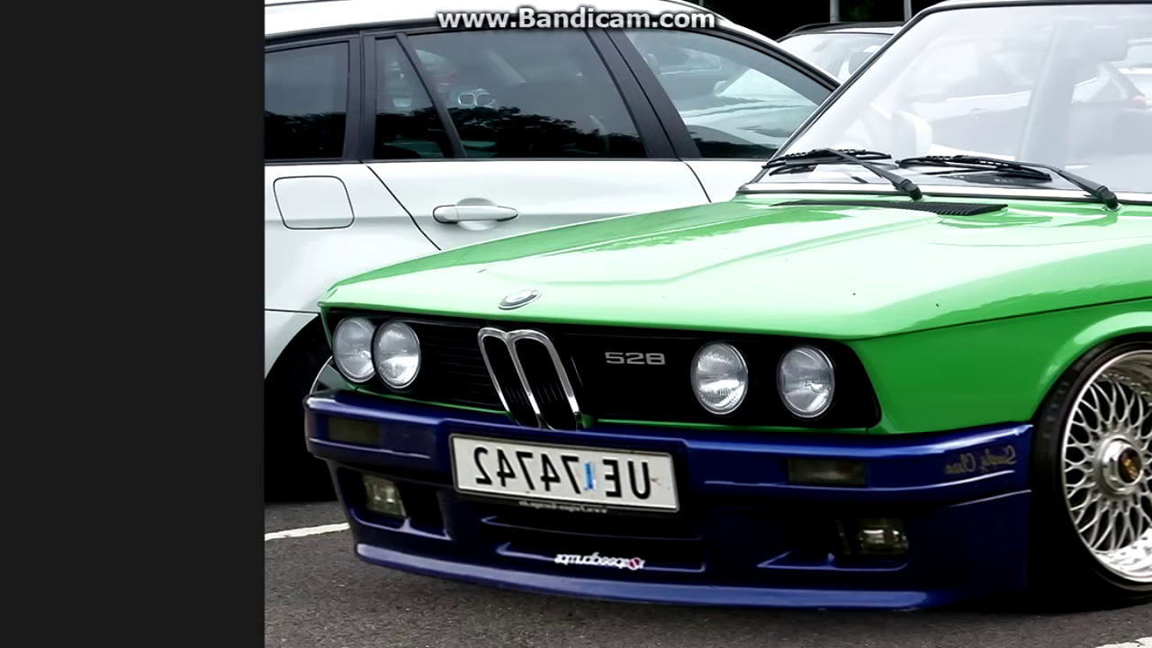
- Make a first hue and saturation pass on the blue bumper, plus a Levels adjustment
left_click(386, 69)
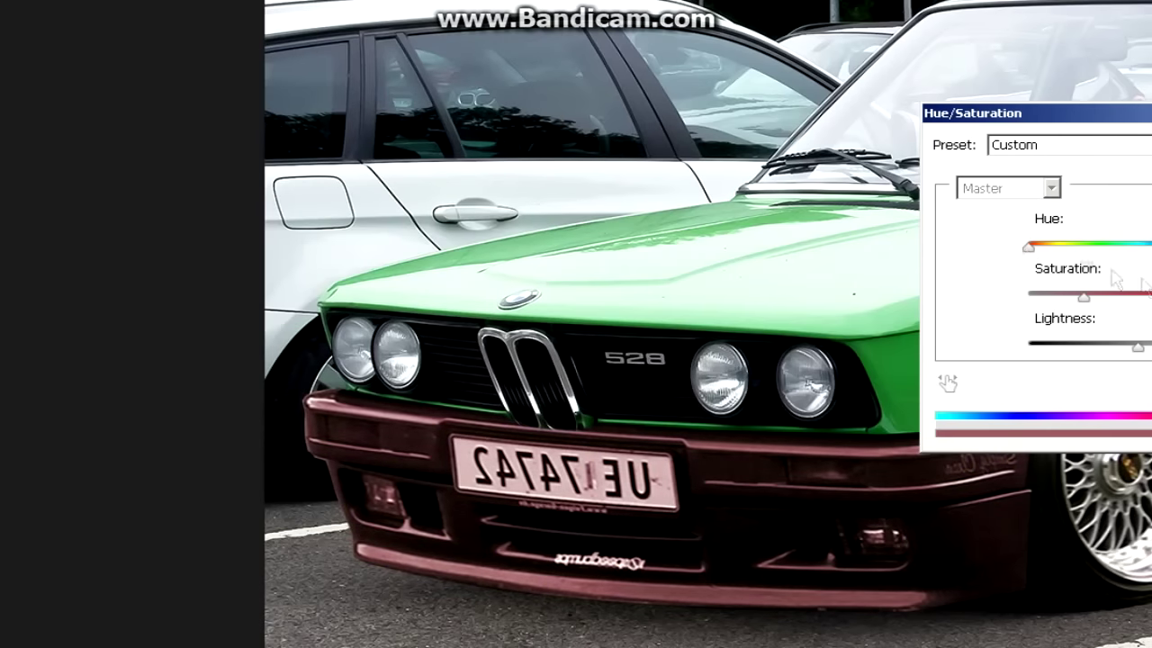
left_click_drag(1048, 245, 1080, 244)
left_click_drag(1083, 295, 1130, 293)
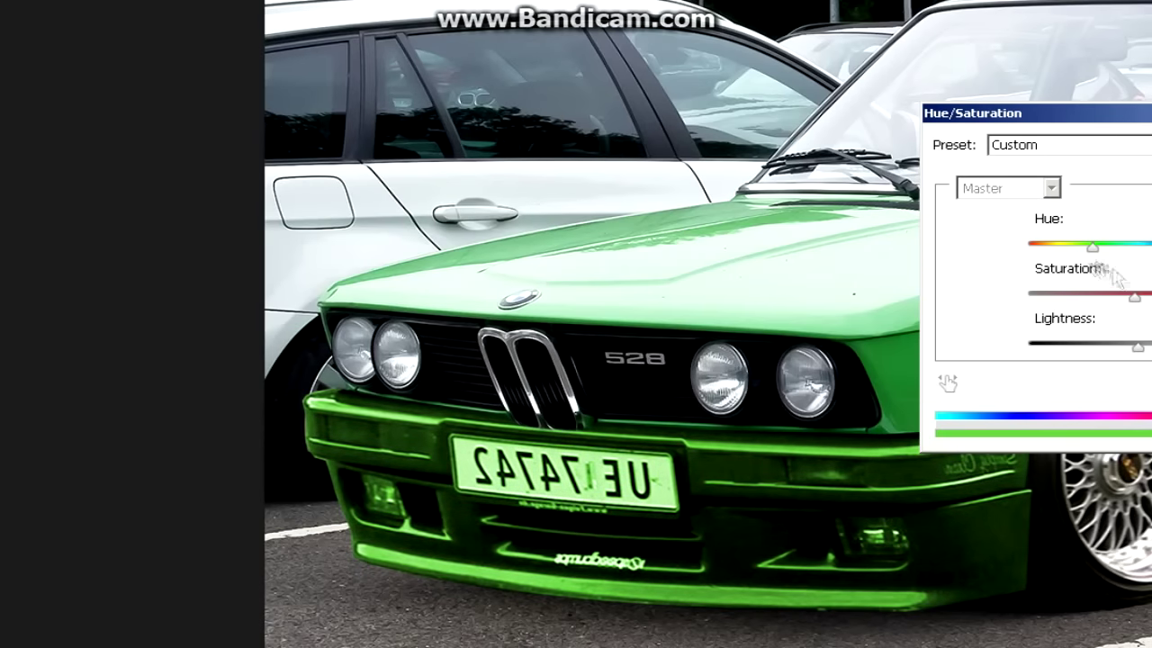
mouse_move(1091, 257)
left_mouse_down()
mouse_move(1109, 259)
mouse_move(1135, 296)
left_mouse_up()
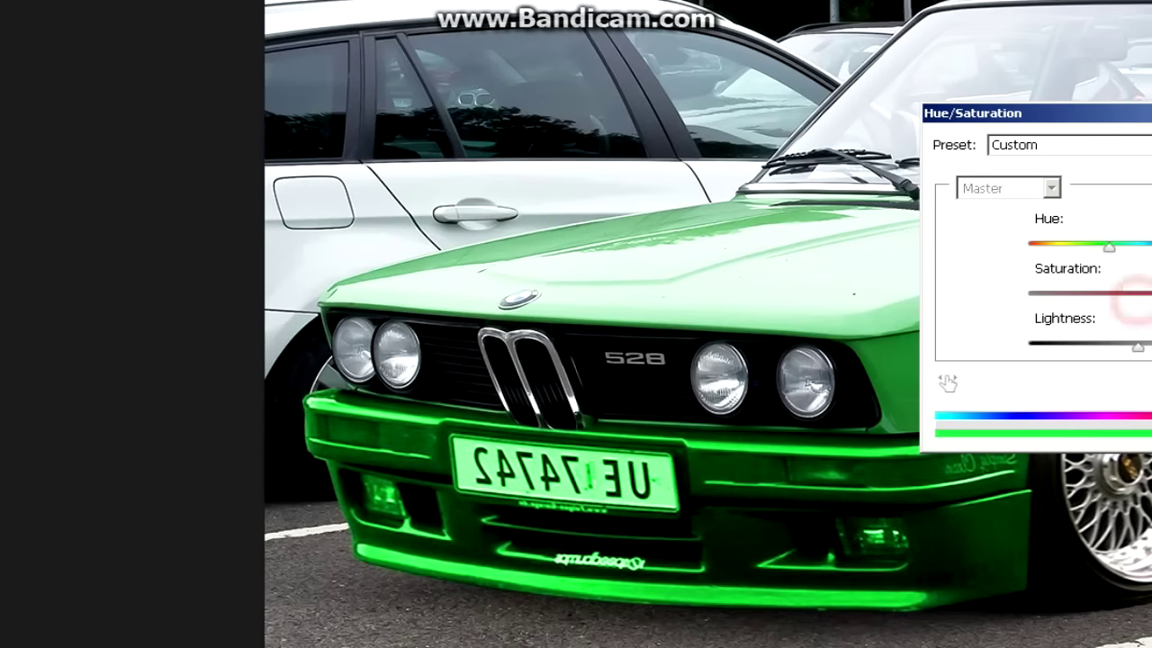
key("Return")
left_click(393, 2)
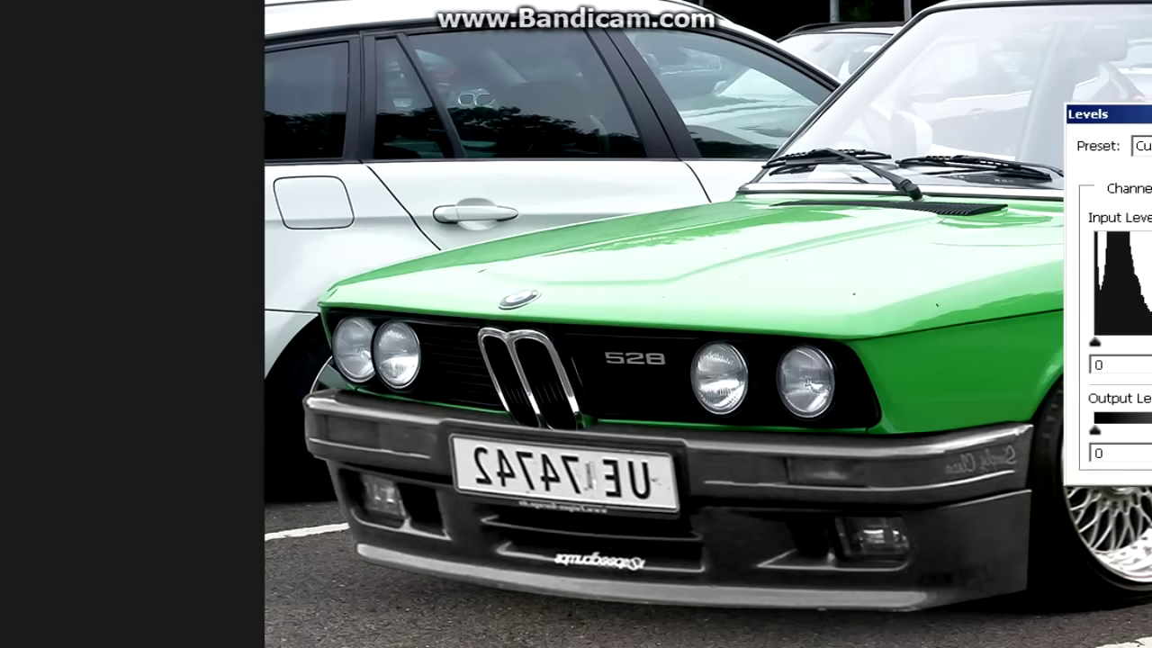
key("Return")
- Colorize the bumper green with Hue about 118 and Saturation about 74
key("ctrl+u")
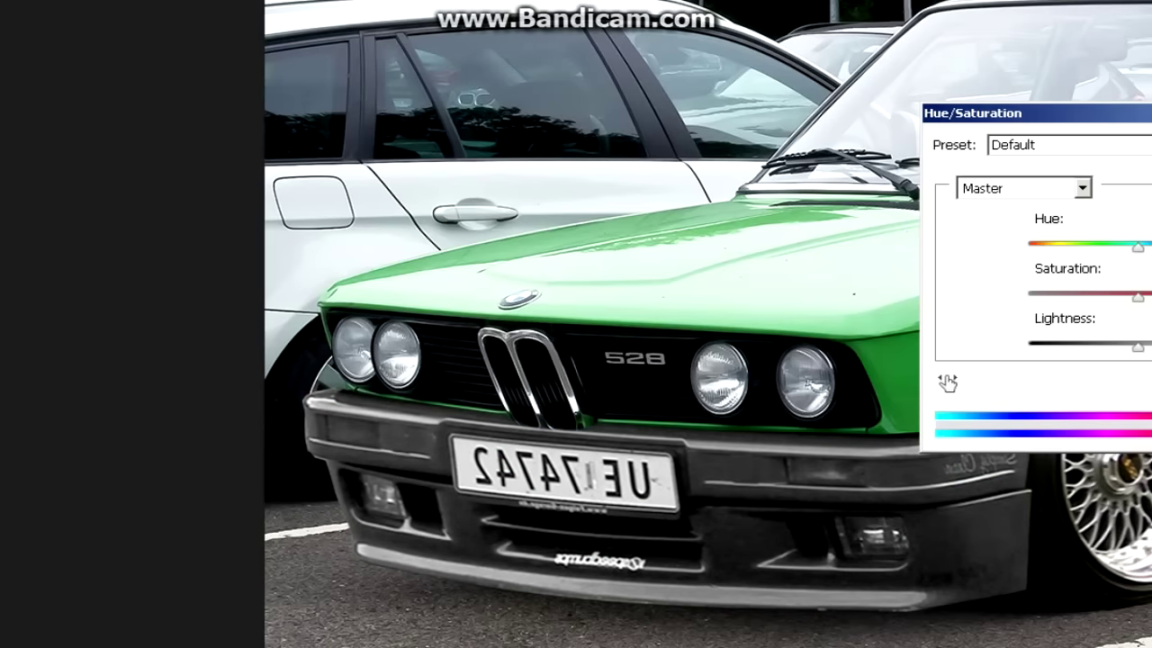
left_click_drag(1087, 293, 1091, 293)
left_click_drag(1138, 110, 245, 45)
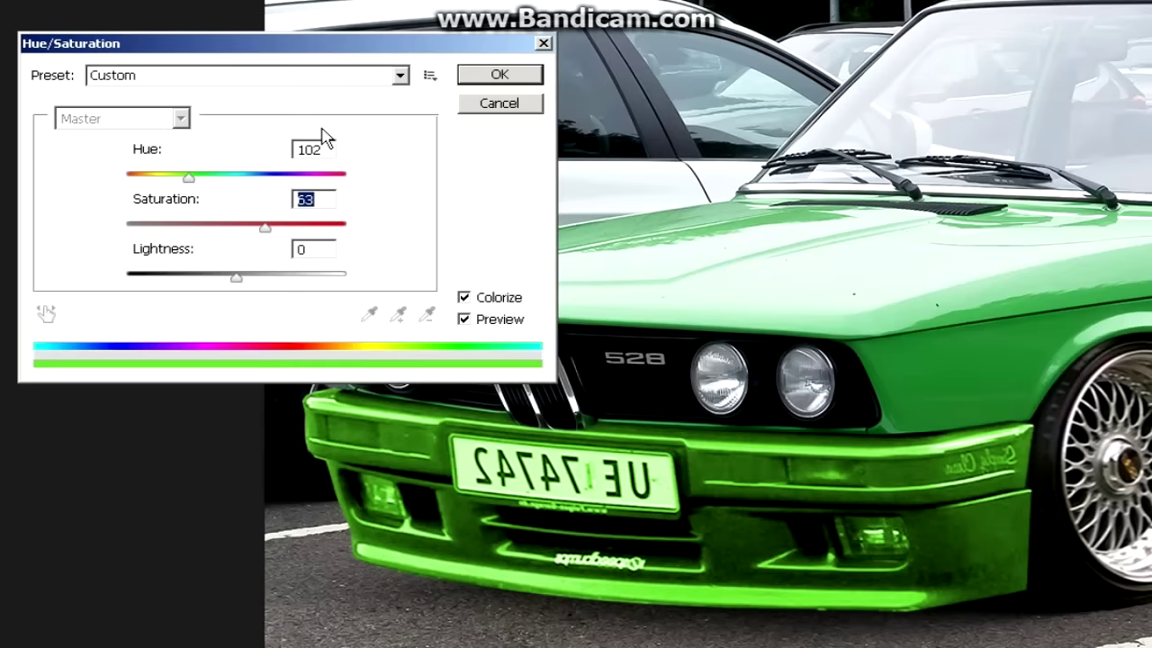
left_click_drag(267, 235, 236, 232)
left_click_drag(236, 277, 219, 281)
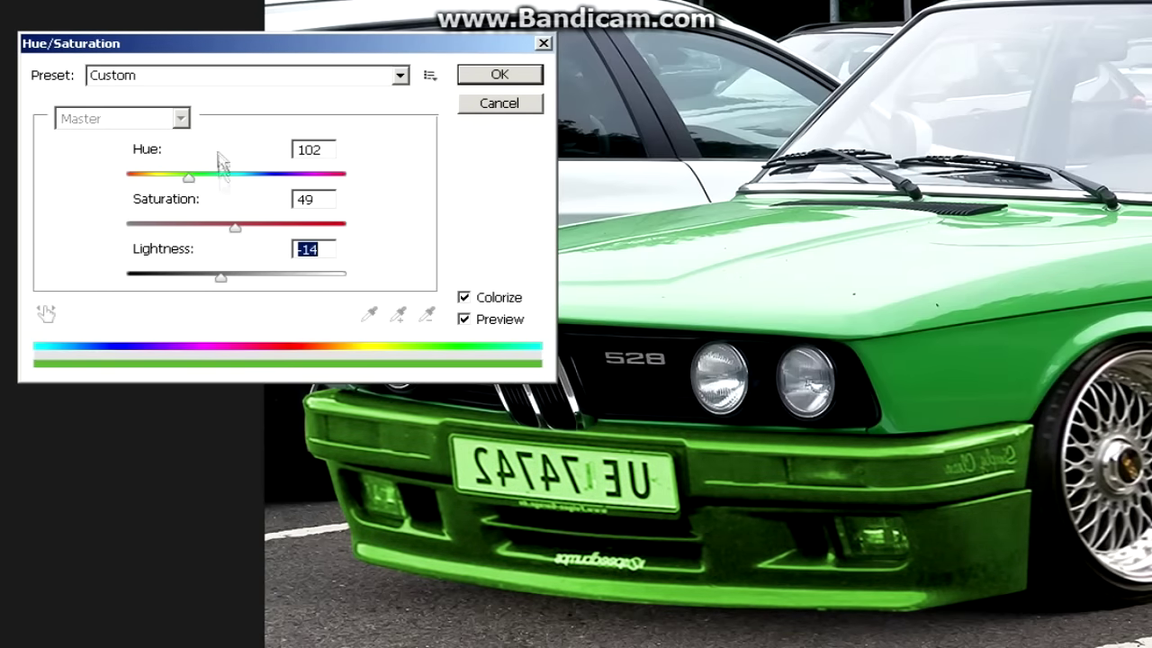
left_click_drag(185, 179, 199, 191)
left_click_drag(235, 226, 290, 230)
key("Return")
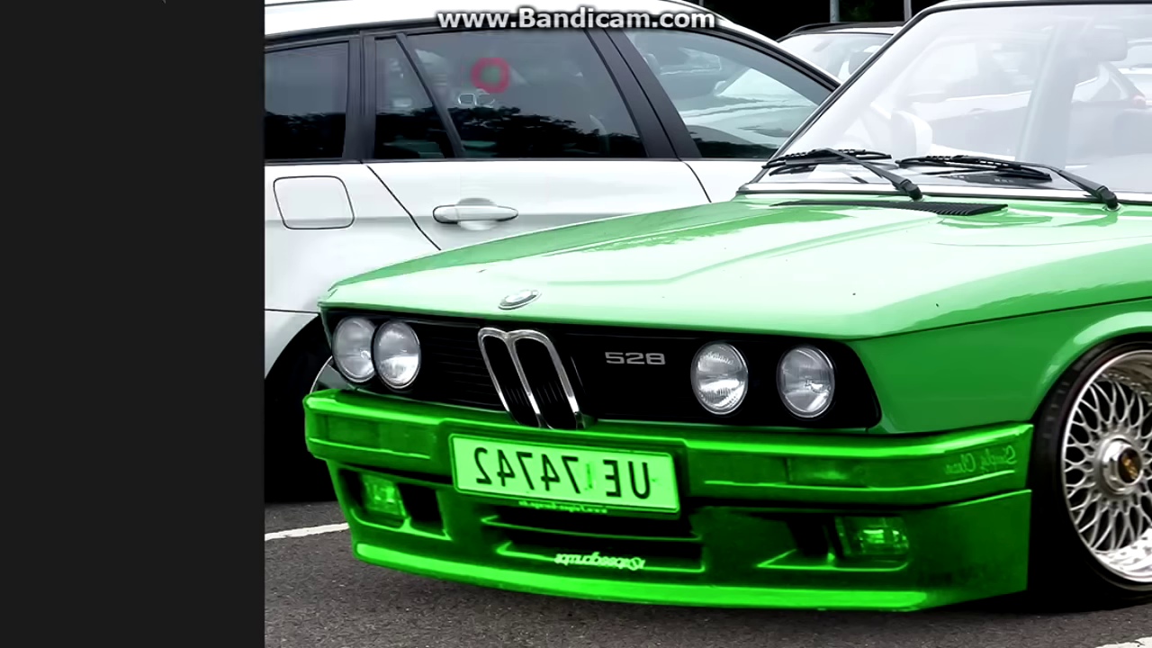
- Darken the bumper with Brightness -42 and Contrast -50
left_click(378, 11)
mouse_move(579, 140)
left_mouse_down()
mouse_move(471, 117)
mouse_move(601, 122)
mouse_move(549, 127)
left_mouse_up()
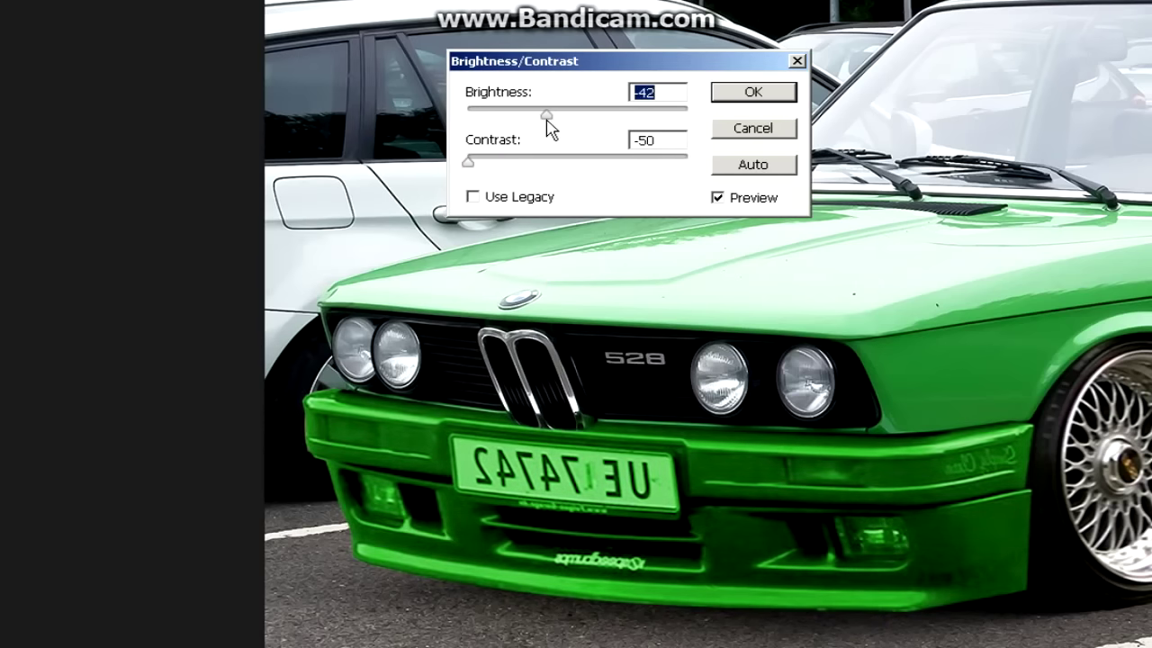
left_click(730, 93)
- Lower the bumper's saturation with a Vibrance adjustment
left_click(411, 54)
left_click_drag(951, 128, 494, 44)
mouse_move(403, 152)
left_mouse_down()
mouse_move(294, 153)
mouse_move(400, 162)
left_mouse_up()
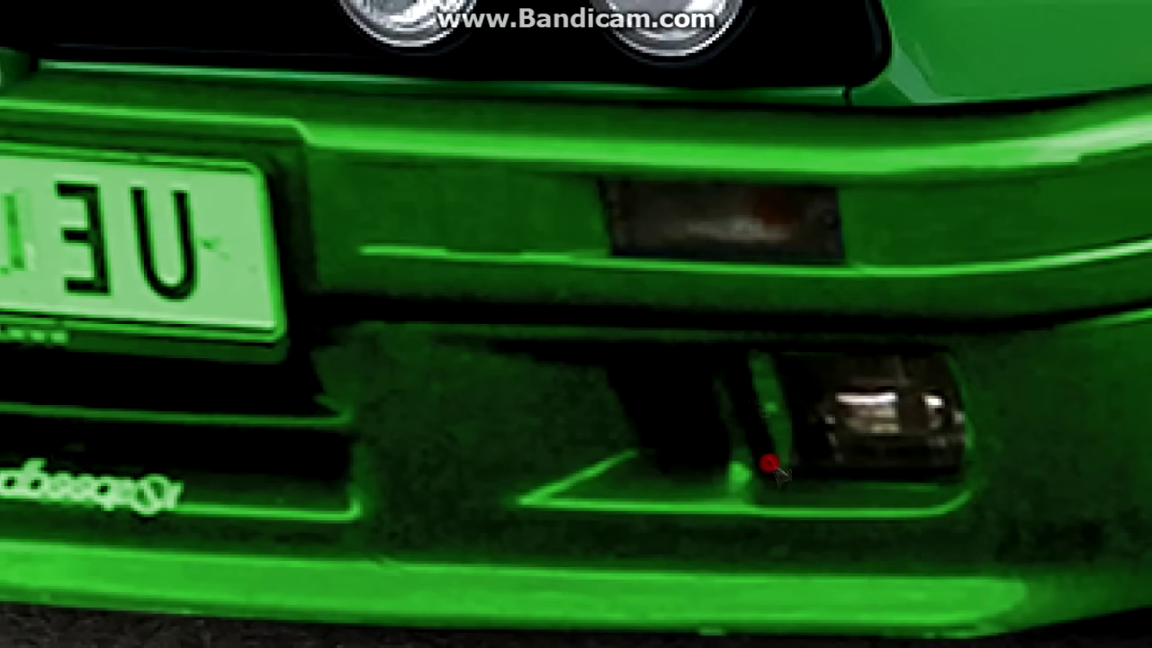
- Remove the green tint from both fog lights and the number plate, and erase the plate characters
right_click(893, 215)
left_click(931, 227)
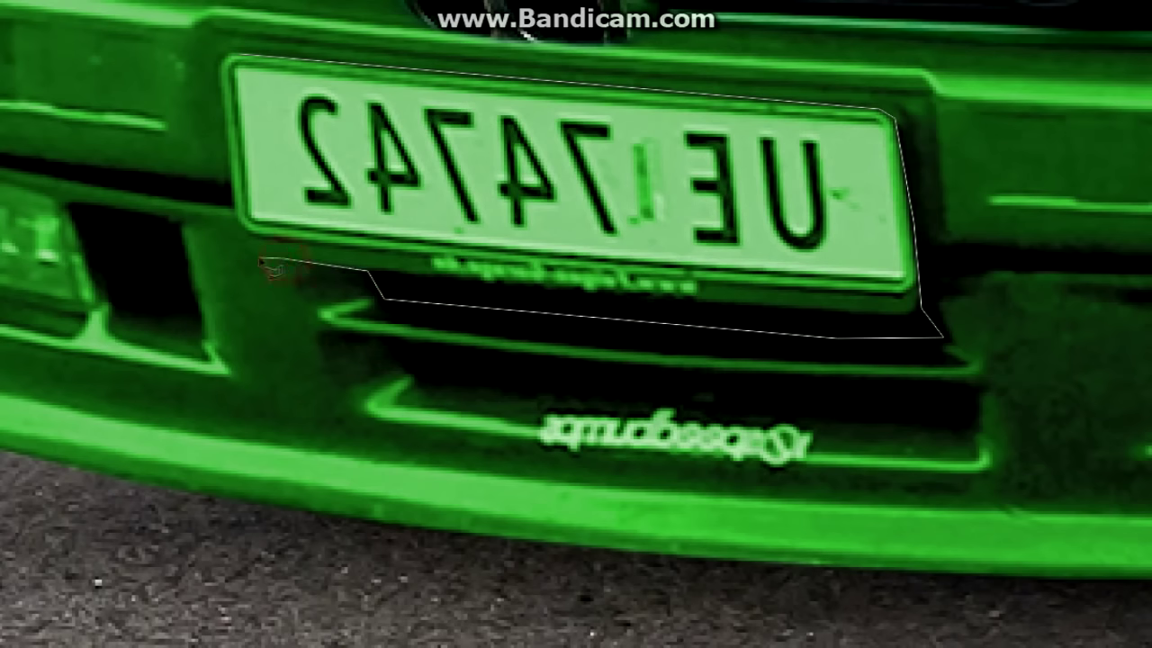
left_click(235, 110)
key("Delete")
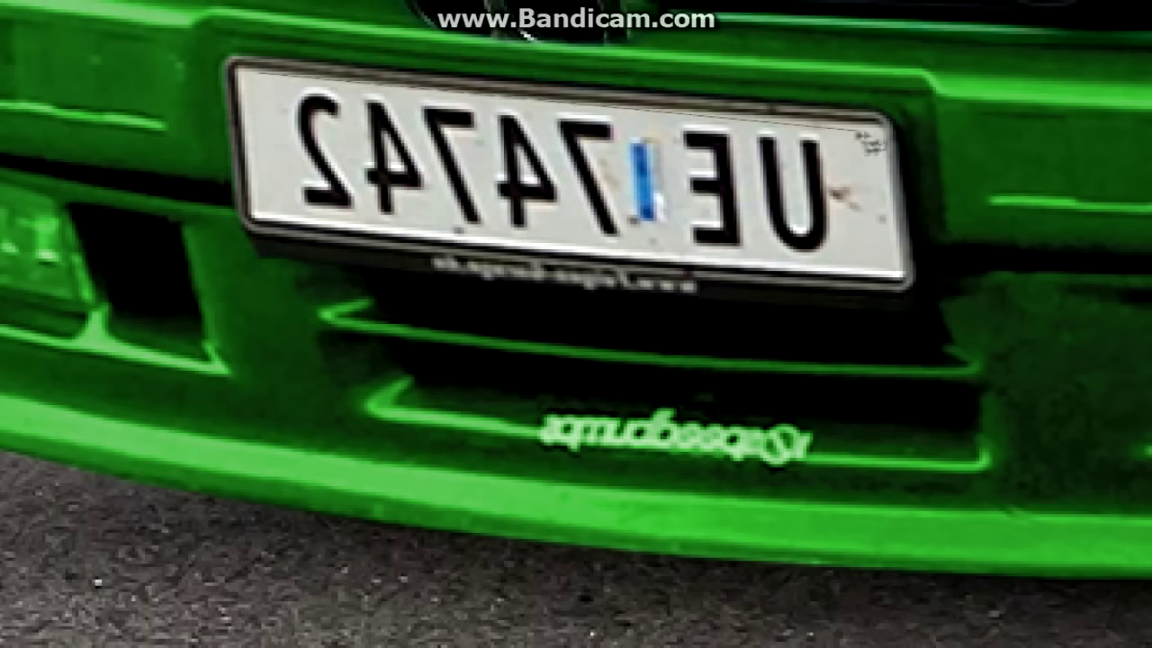
left_click(241, 90)
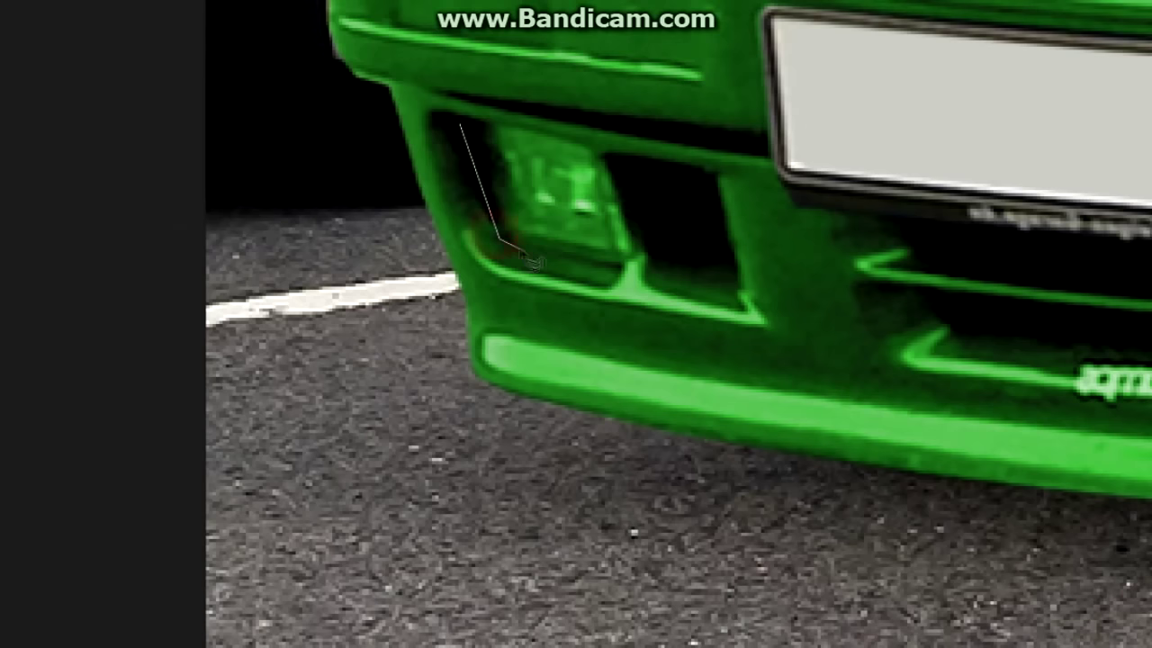
left_click(461, 125)
key("Delete")
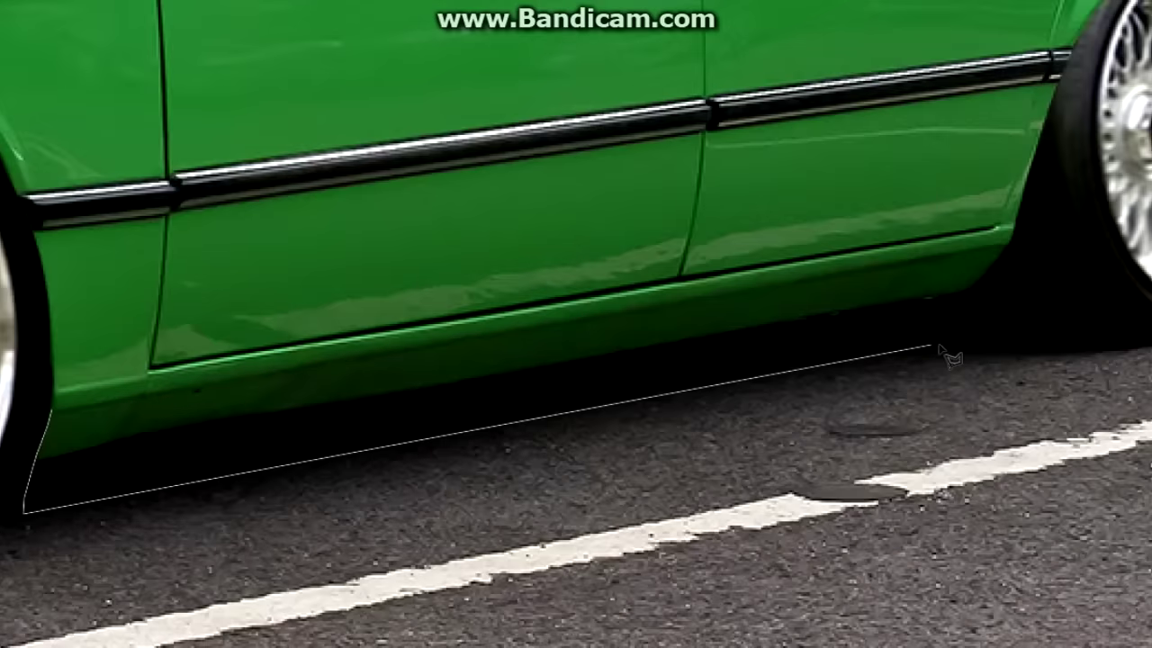
- Select the area below the door sill, paint it green as a side skirt, and deselect
left_click(835, 274)
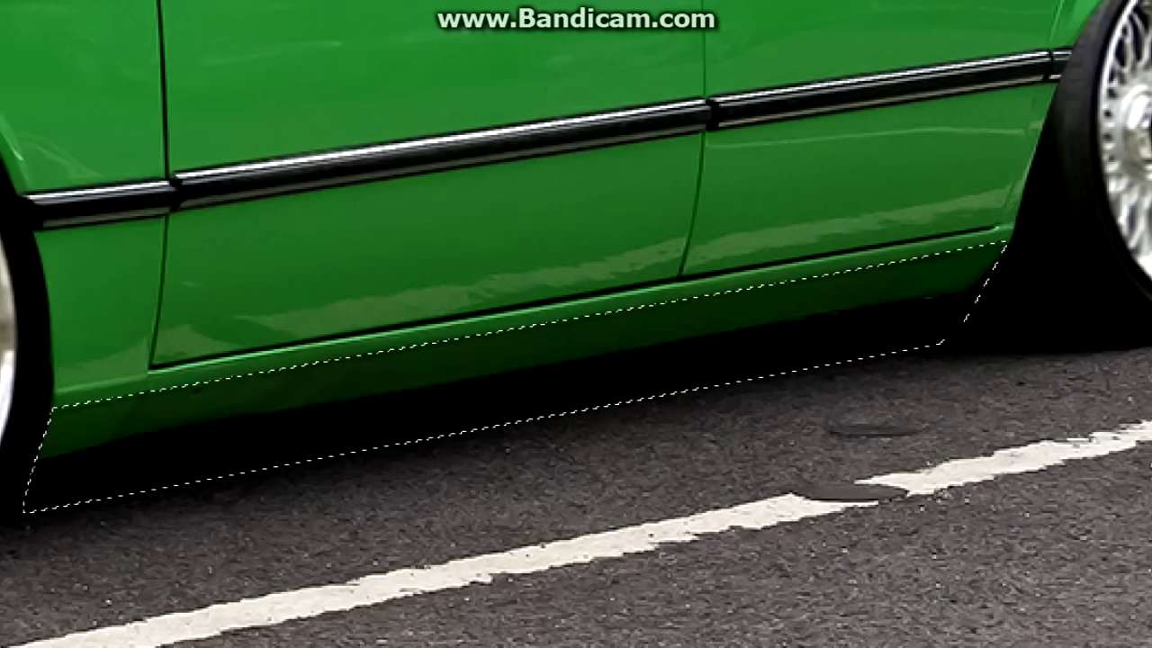
mouse_move(533, 422)
left_mouse_down()
mouse_move(360, 488)
mouse_move(57, 527)
mouse_move(252, 514)
mouse_move(585, 438)
left_mouse_up()
left_click_drag(376, 411, 225, 468)
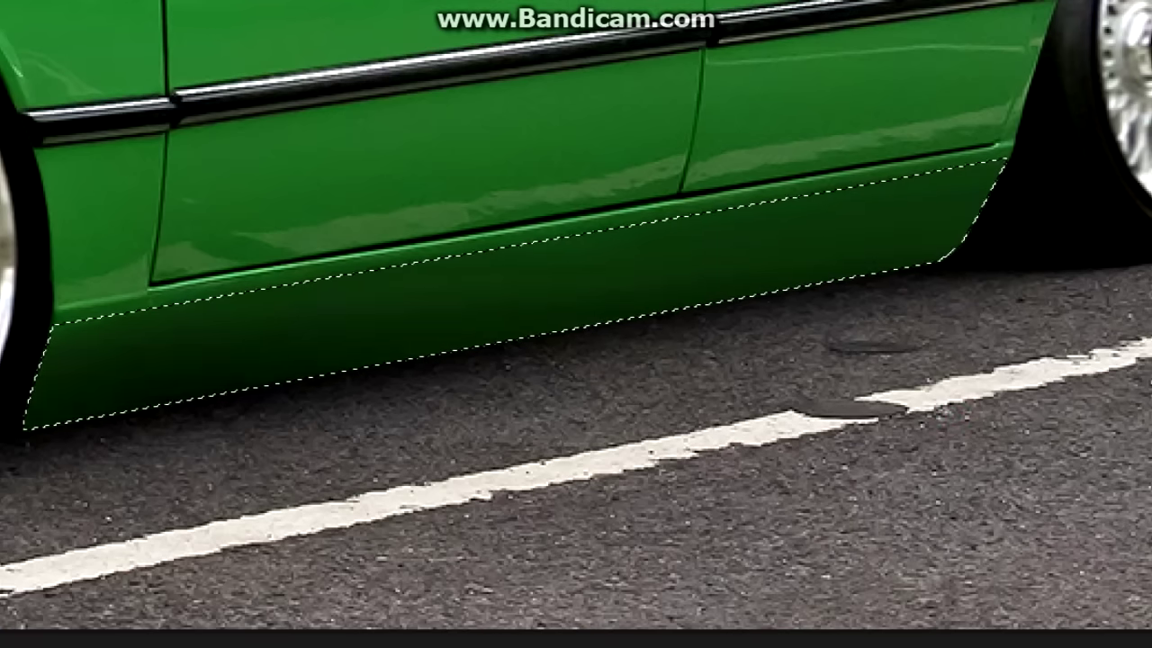
key("ctrl+d")
- Zoom out to view the finished green 528 as a whole
key("ctrl+1")
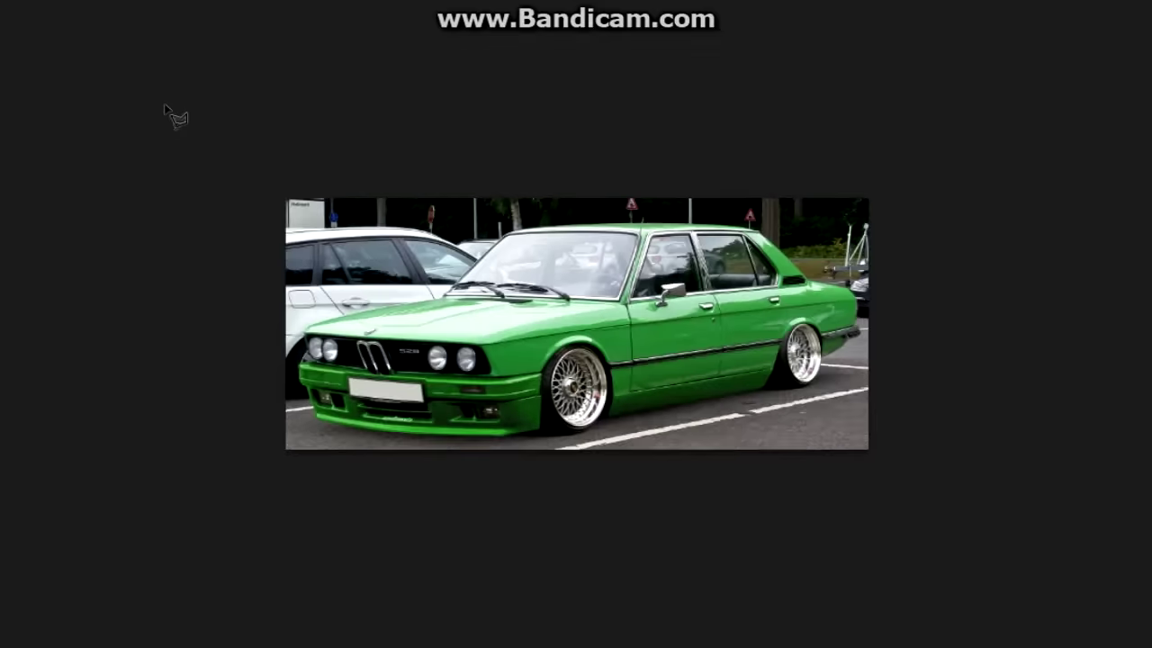